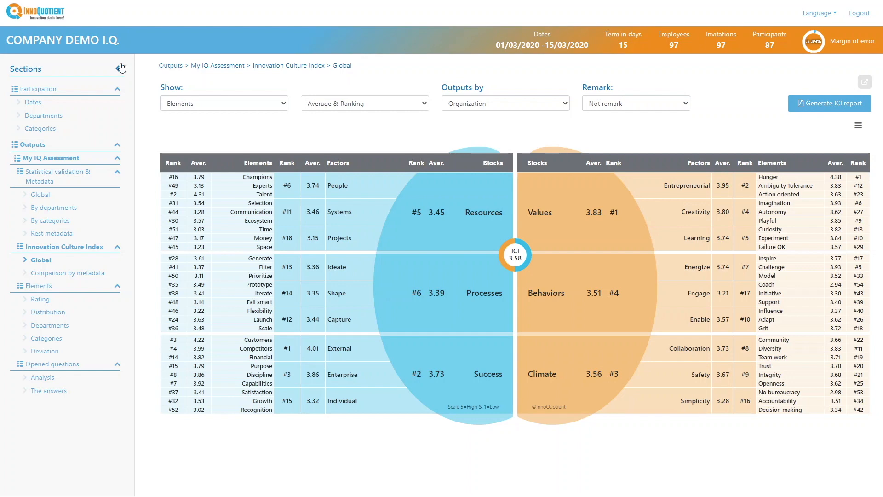
Expand the Innovation Culture Index results to full view and cycle the detail level through Blocks and Factors, returning to Elements
left_click(864, 85)
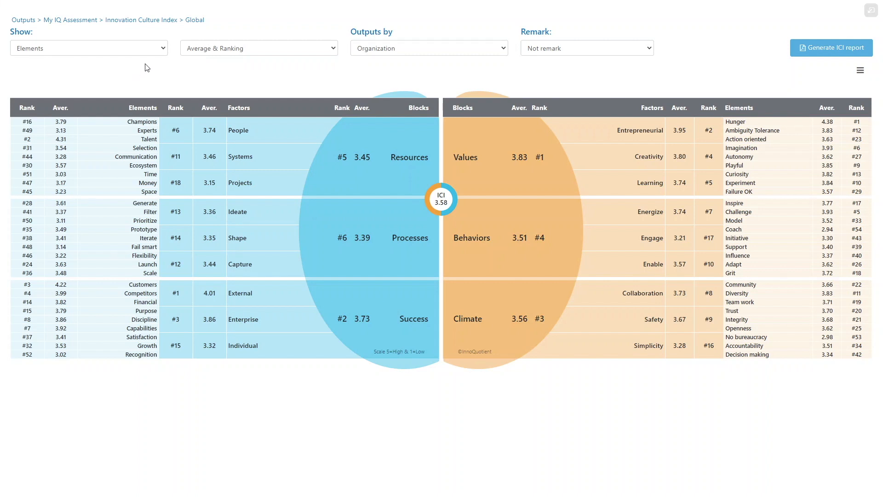
left_click(156, 51)
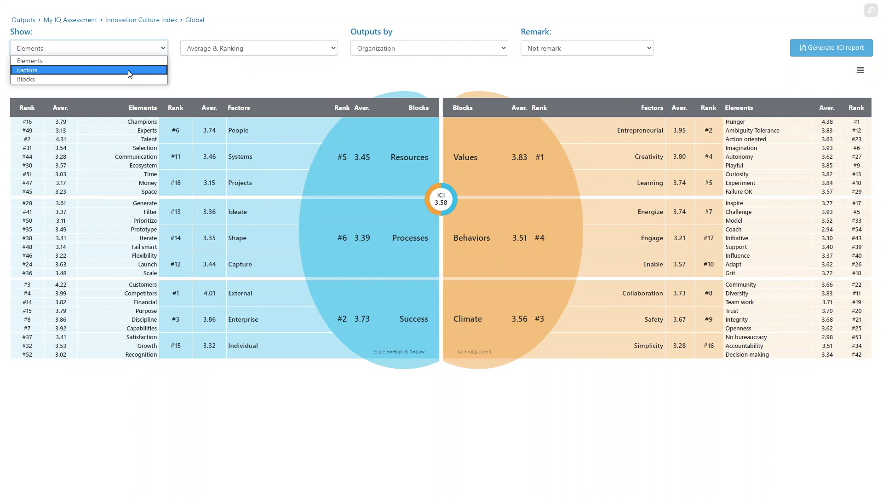
left_click(125, 79)
left_click(142, 46)
left_click(137, 70)
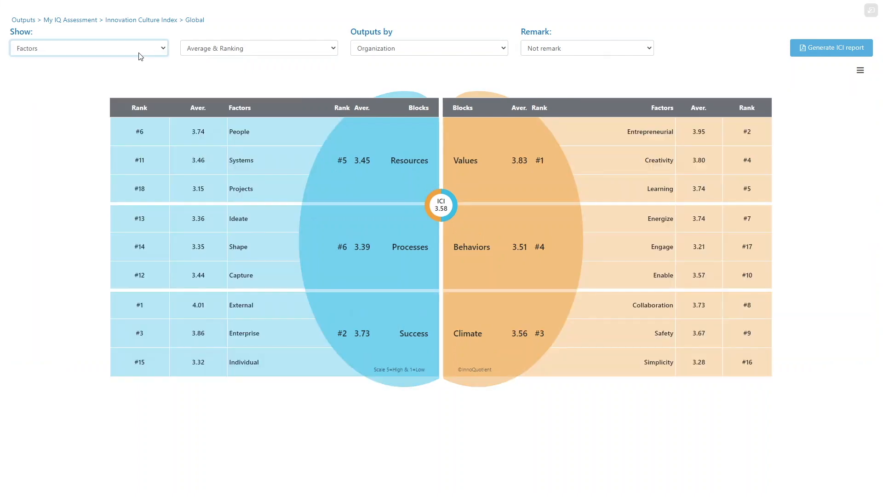
left_click(138, 48)
left_click(134, 60)
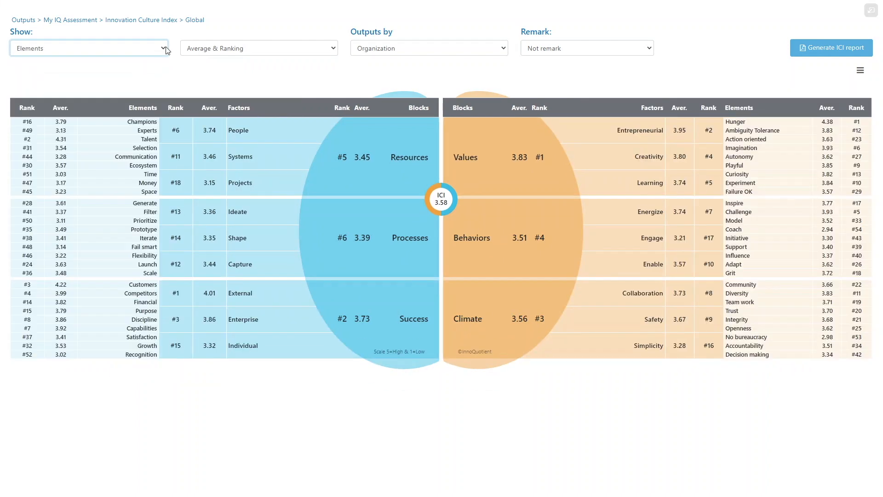
Show only the Average values and filter the outputs by Department (Finance)
left_click(246, 50)
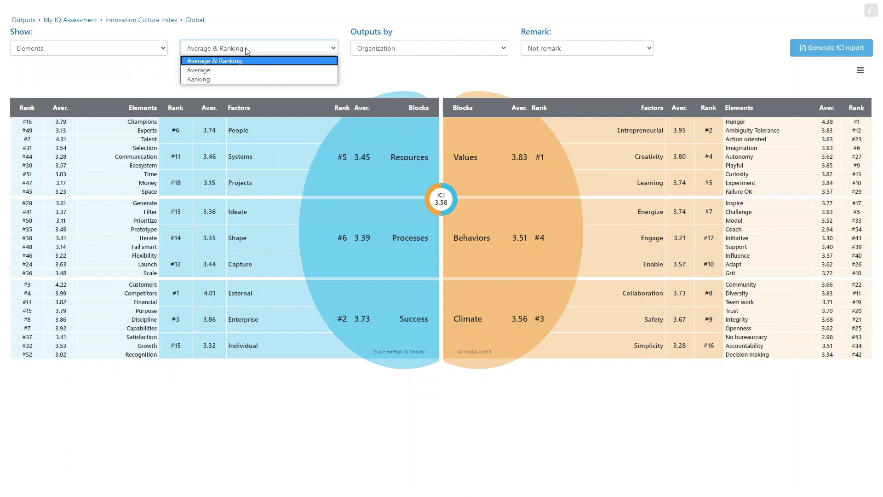
left_click(252, 73)
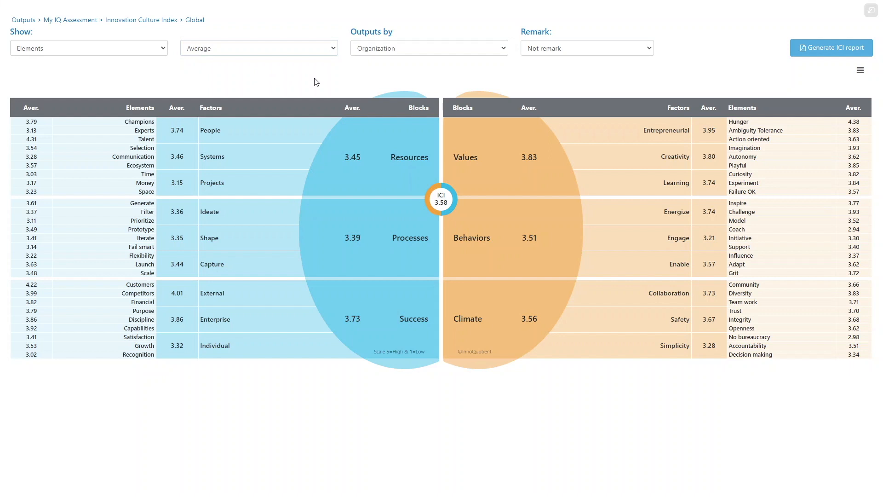
left_click(454, 51)
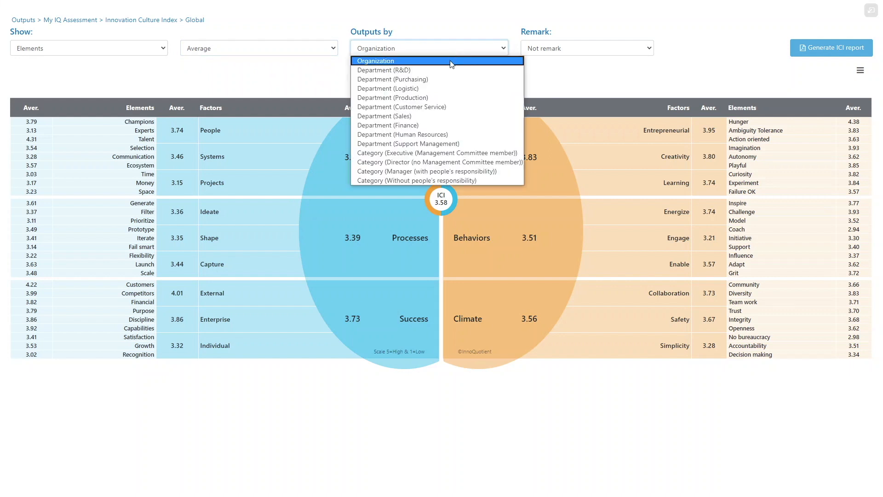
left_click(448, 125)
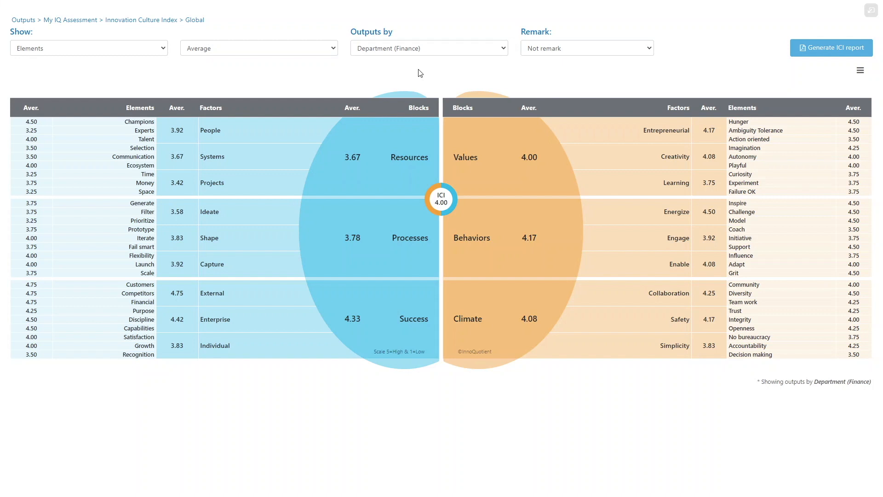
View the outputs by Category (Director (no Management Committee member)) and return the filter to Organization
left_click(418, 52)
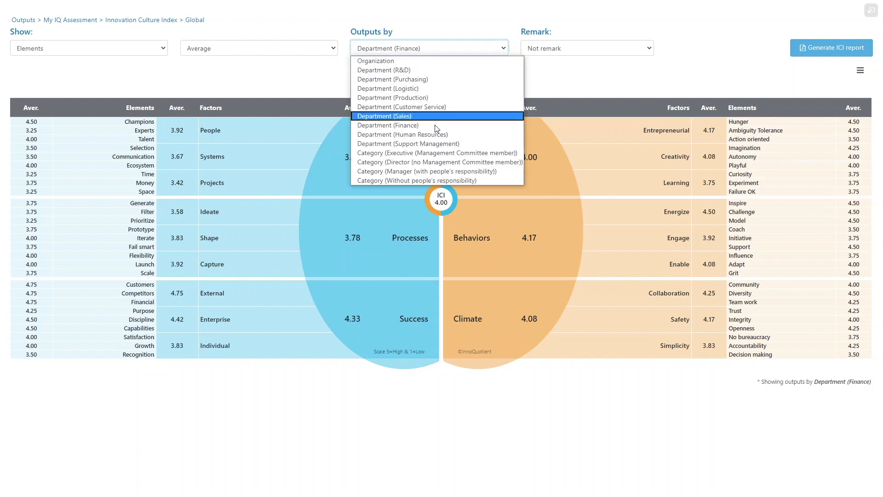
left_click(434, 163)
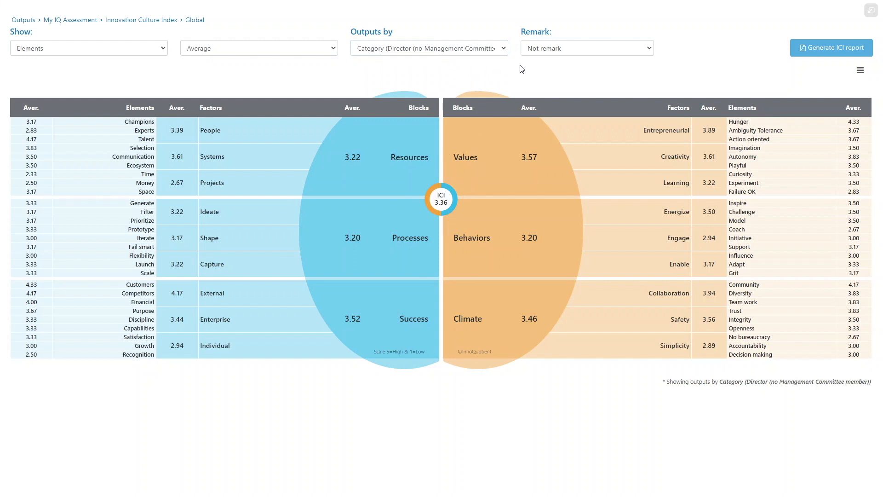
left_click(504, 47)
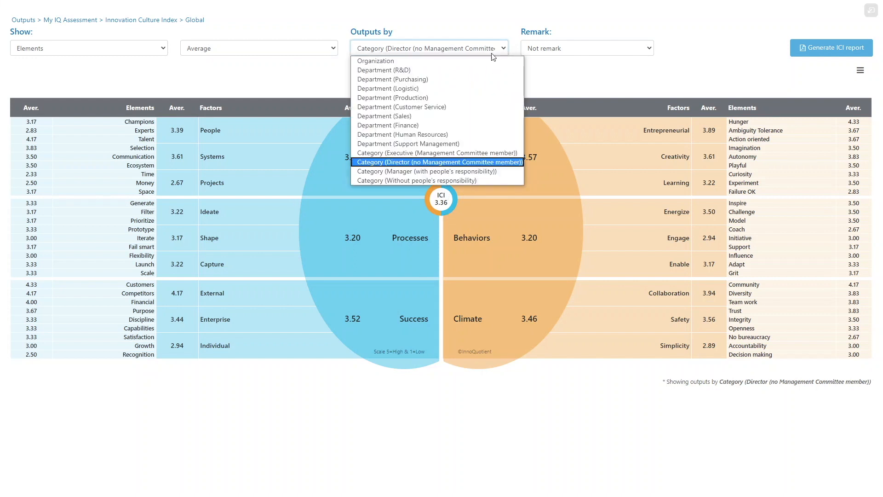
left_click(557, 75)
key("Up")
Try the Top & Bottom and Maximum & minimum remarks on the table and leave it set to Leadership (elements)
left_click(582, 49)
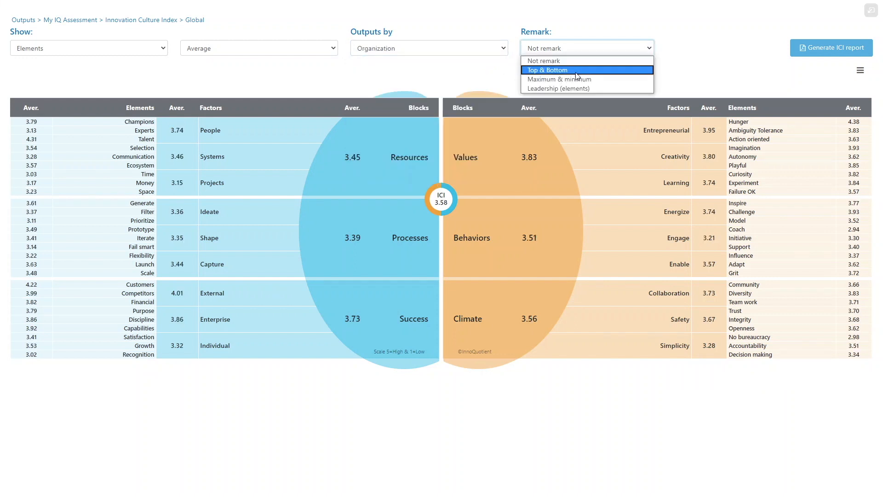
left_click(578, 72)
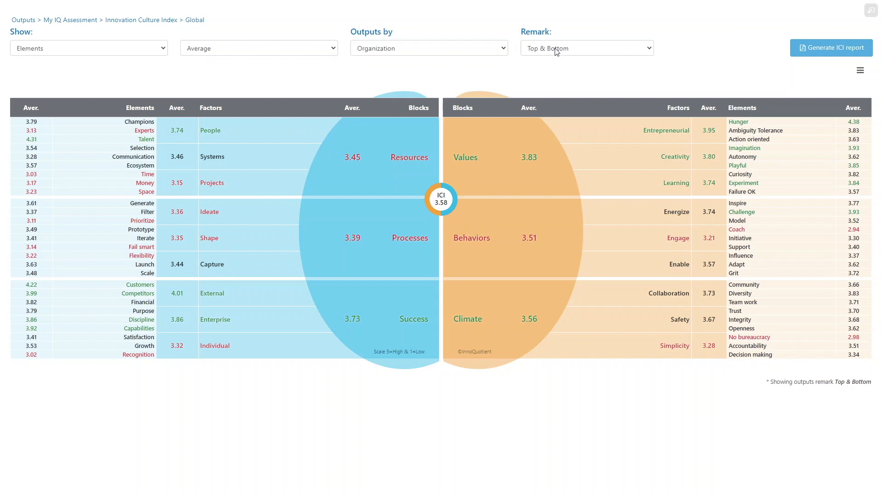
left_click(556, 48)
left_click(567, 76)
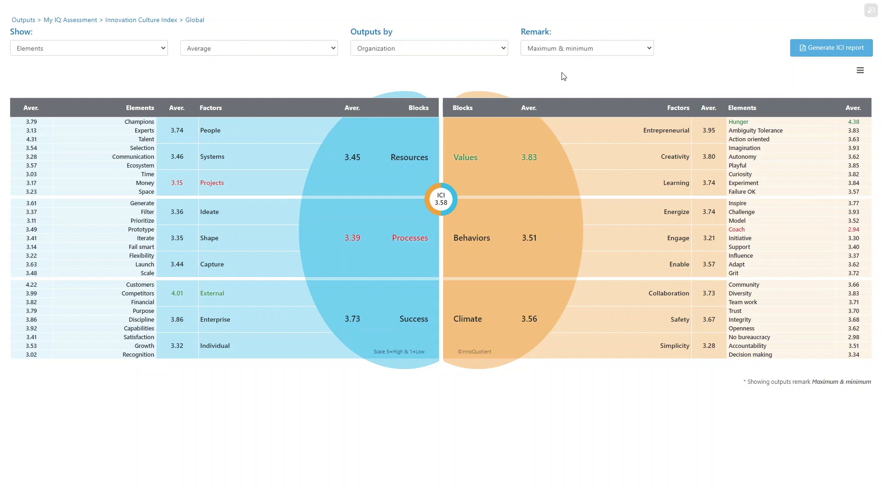
left_click(553, 48)
left_click(561, 91)
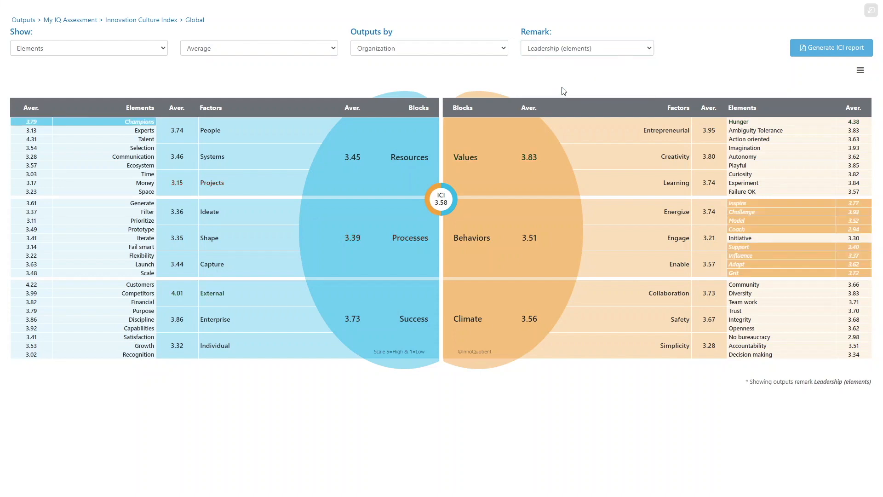
Leave the full view, open the Innovation Culture Index comparison by metadata, and expand its spider chart to full view
left_click(870, 11)
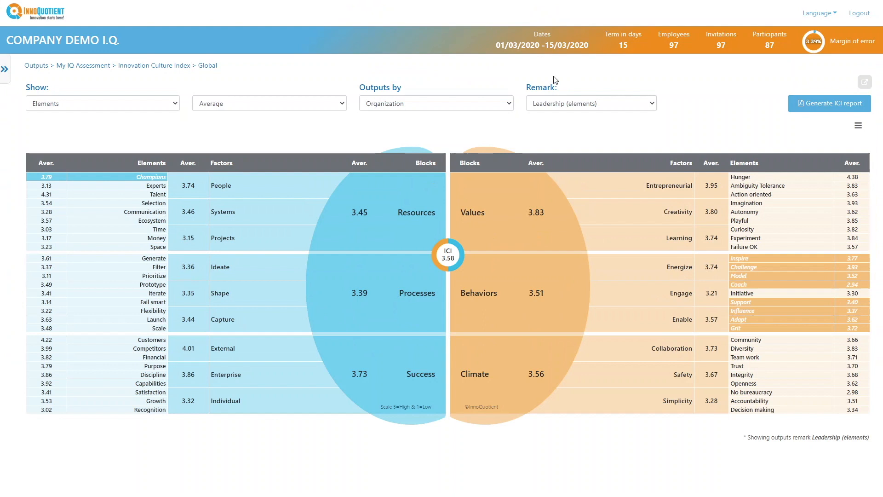
left_click(4, 68)
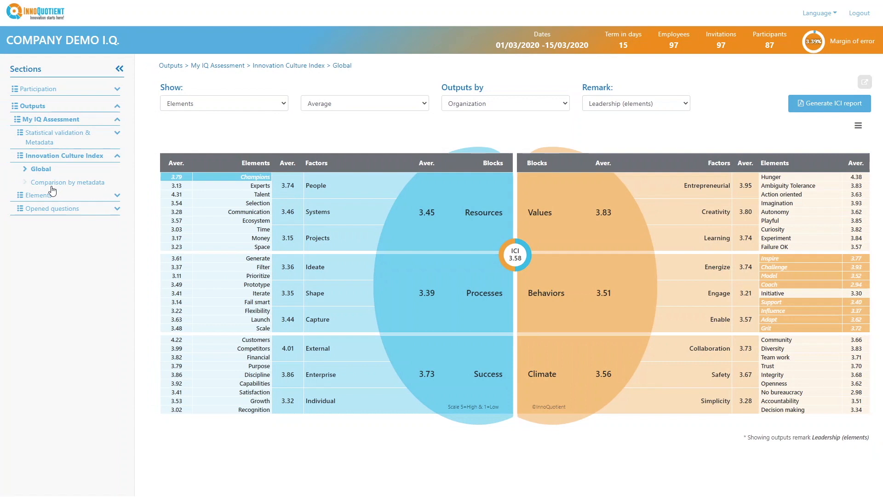
left_click(52, 185)
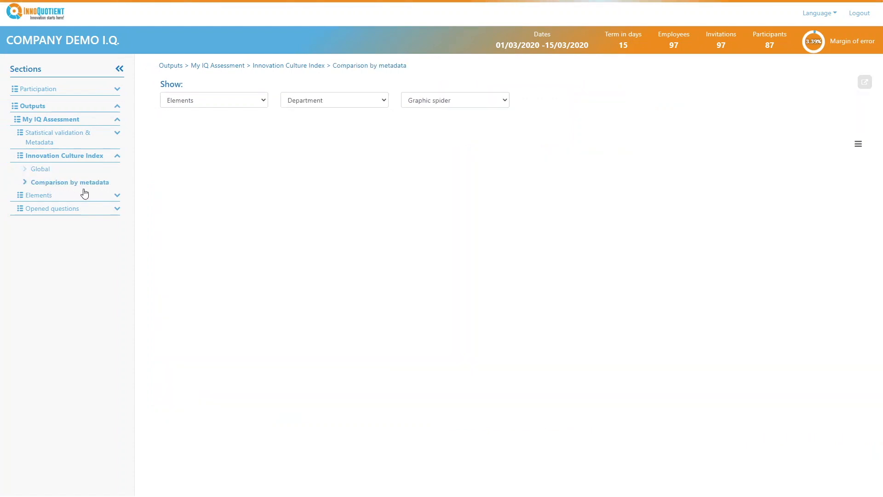
left_click(119, 69)
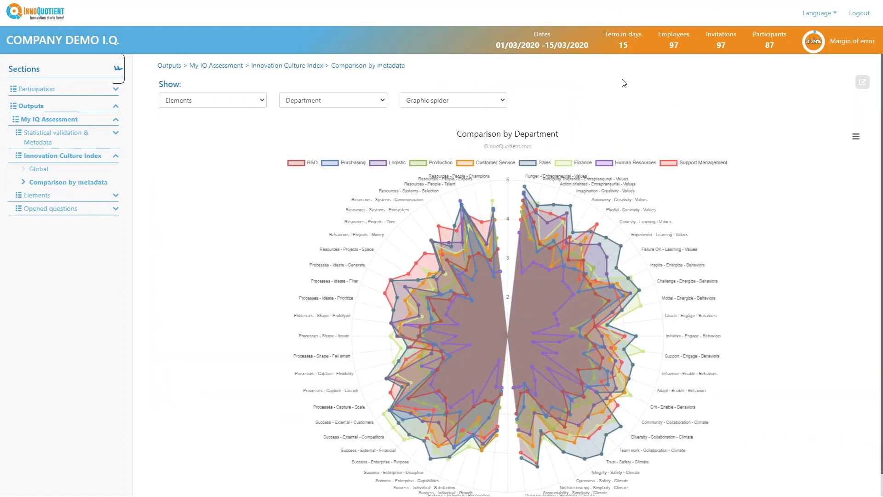
left_click(861, 84)
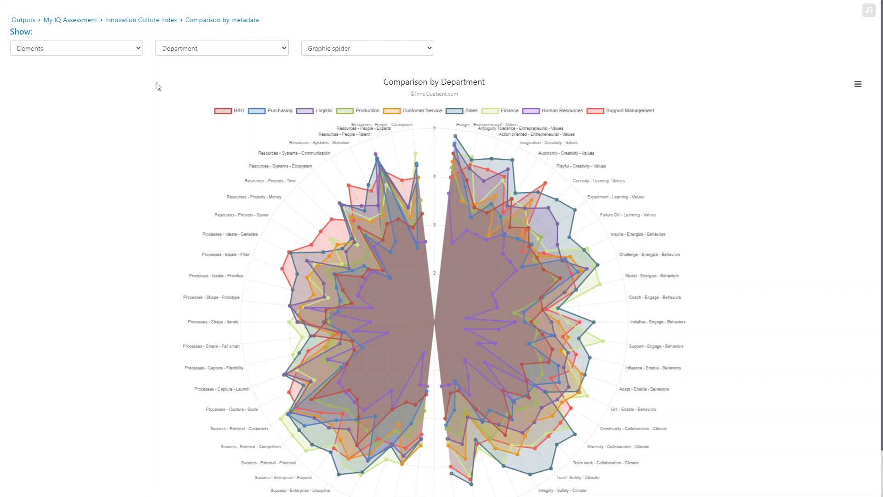
View the department comparison chart by Factors and by Blocks, and return it to Elements
left_click(136, 49)
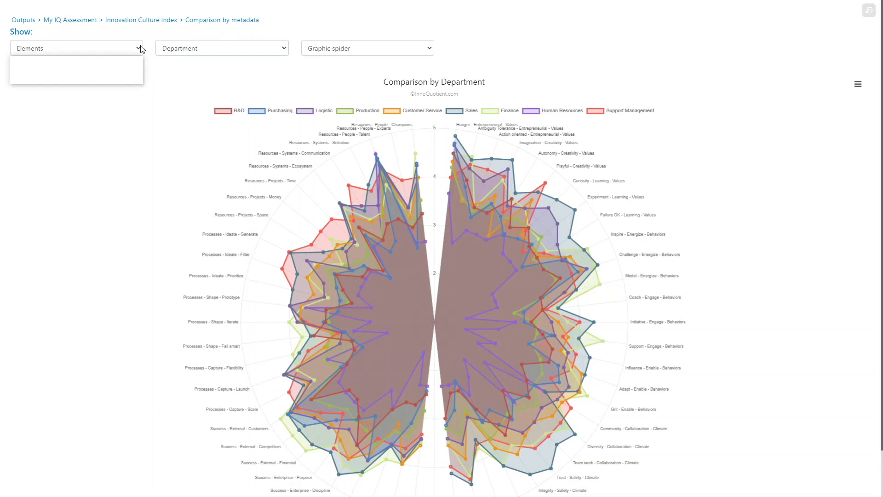
left_click(138, 69)
left_click(136, 48)
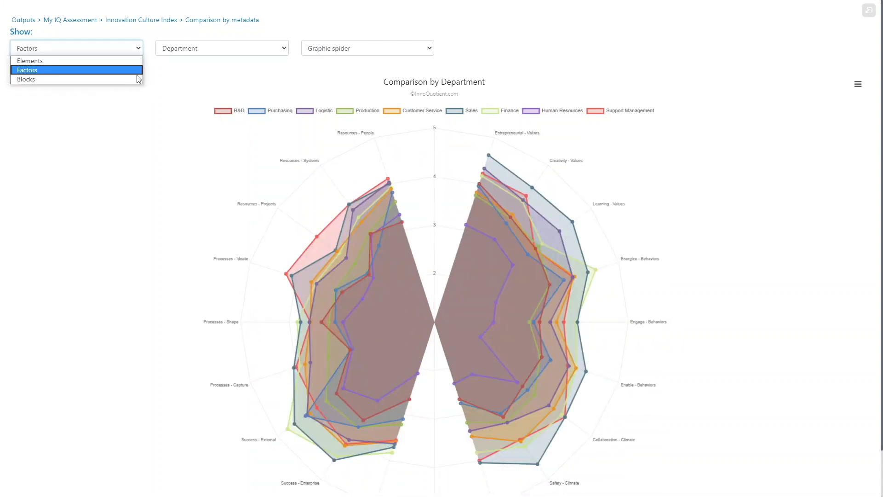
left_click(133, 81)
left_click(136, 48)
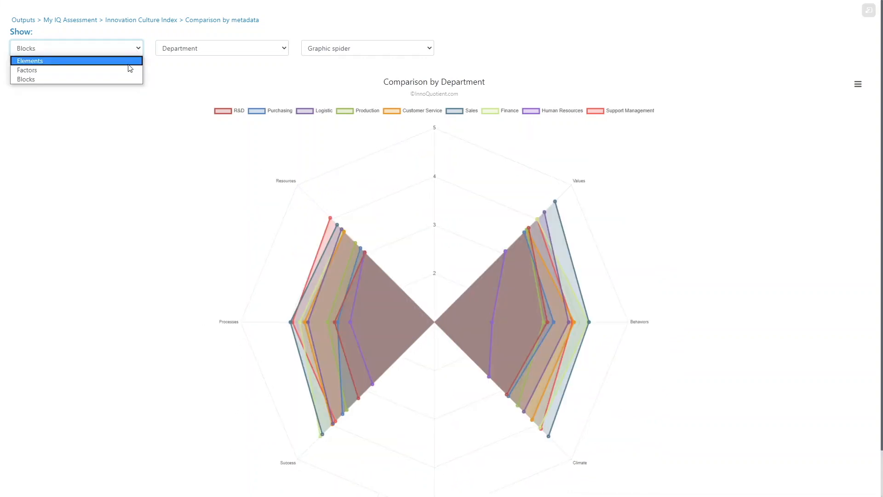
left_click(130, 59)
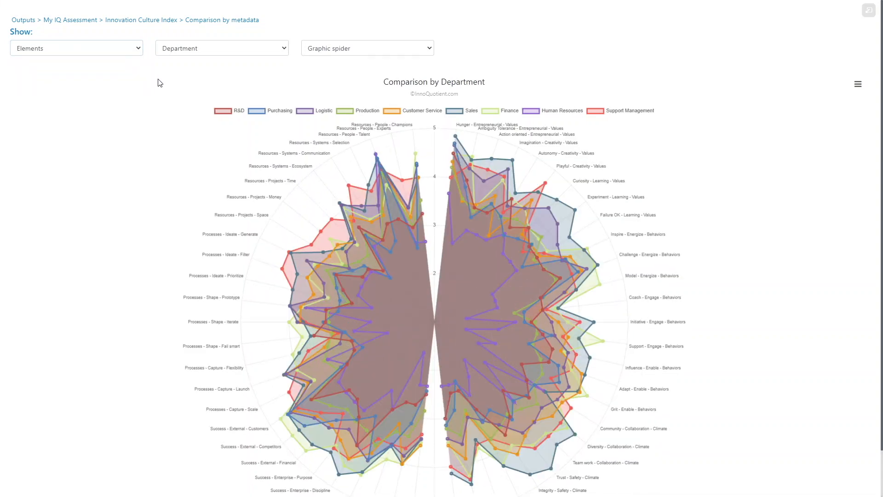
Hide R&D, Purchasing, Logistic, Production, Sales, Finance and Support Management in the spider chart, leaving Customer Service and Human Resources
left_click(239, 112)
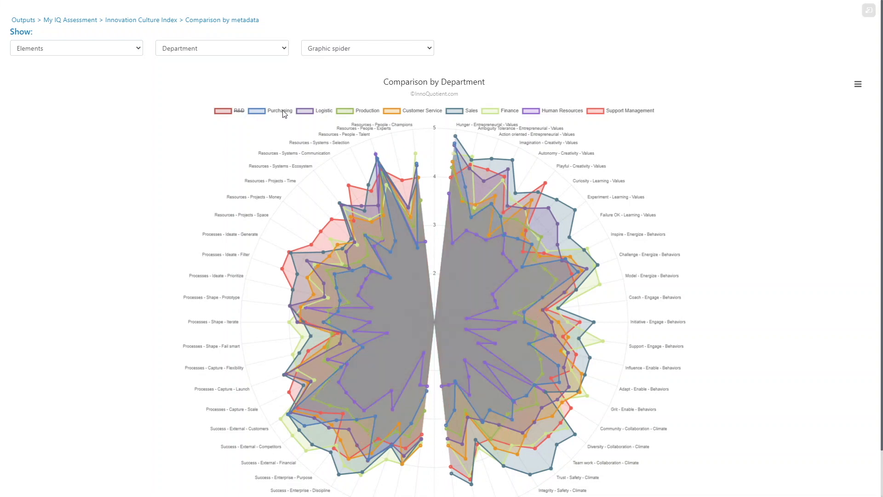
left_click(283, 112)
left_click(324, 112)
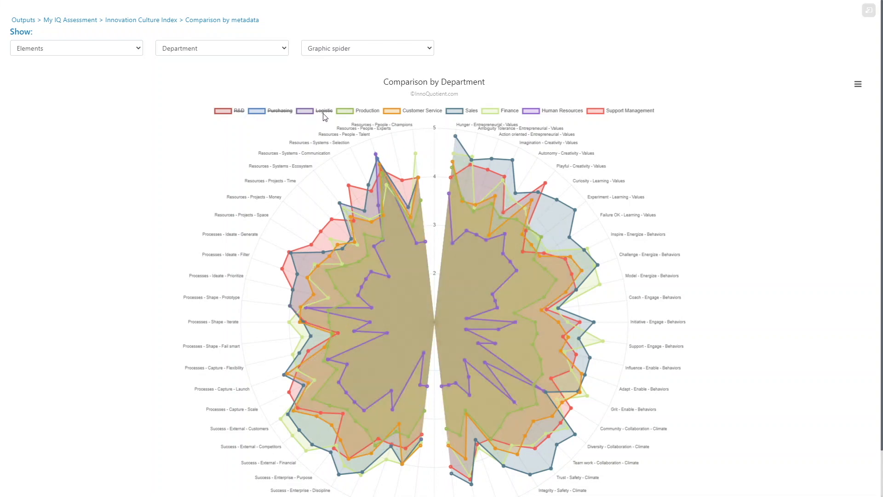
left_click(367, 111)
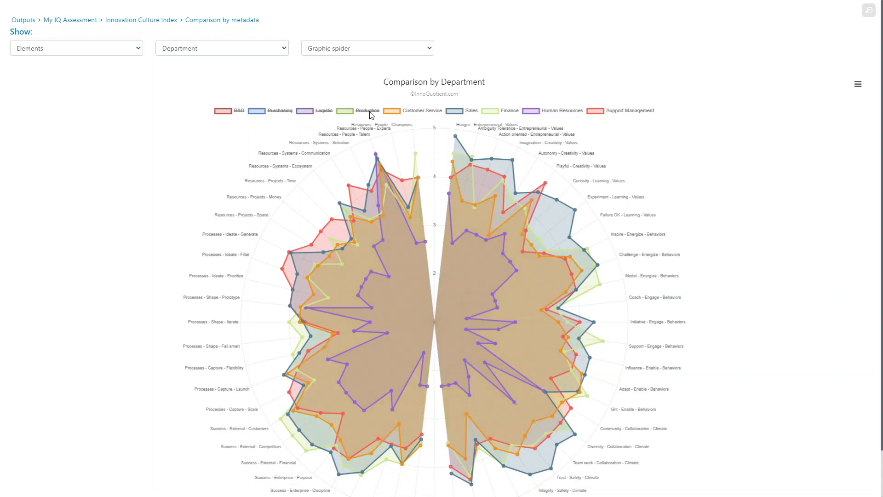
left_click(472, 111)
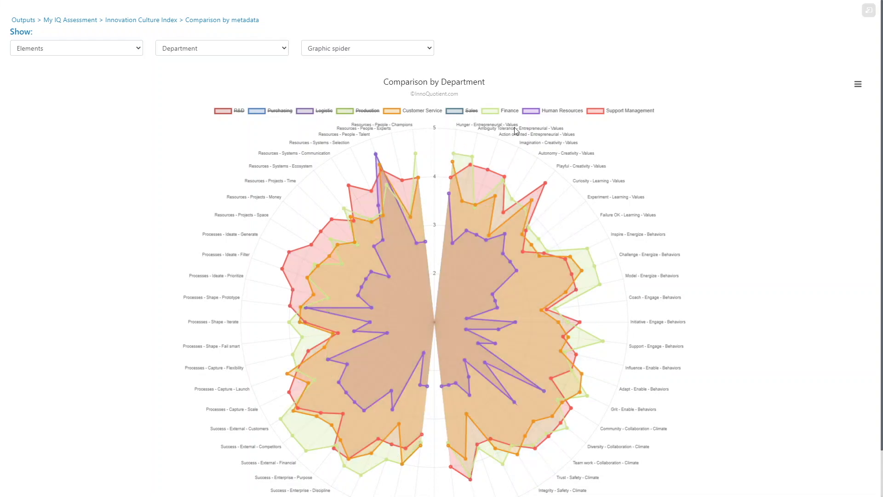
left_click(510, 112)
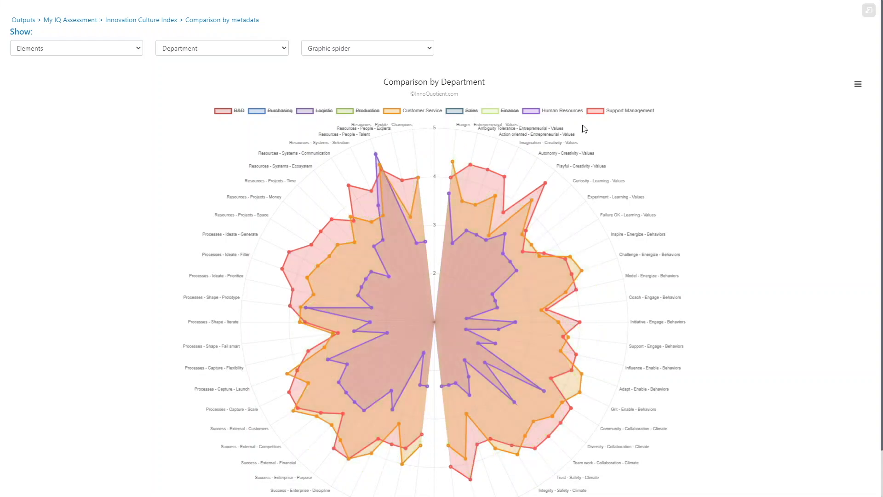
left_click(631, 112)
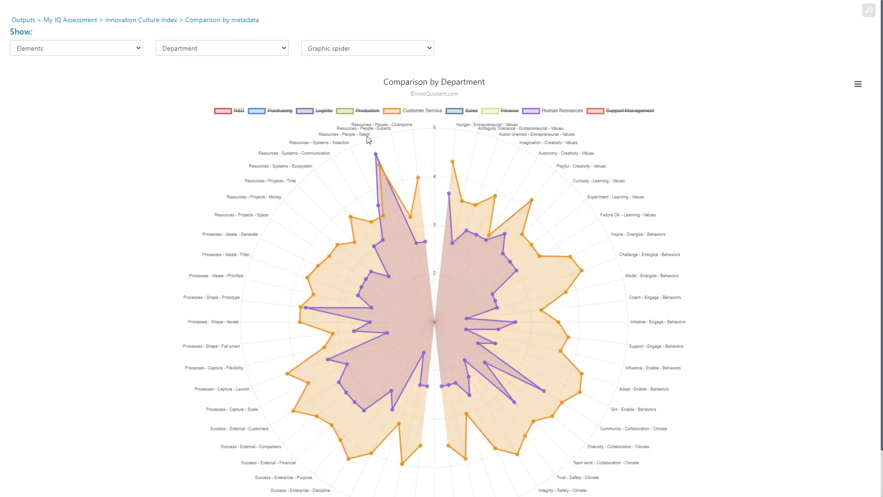
Briefly show Logistic in the chart, and replace Human Resources with R&D to compare it against Customer Service
left_click(325, 112)
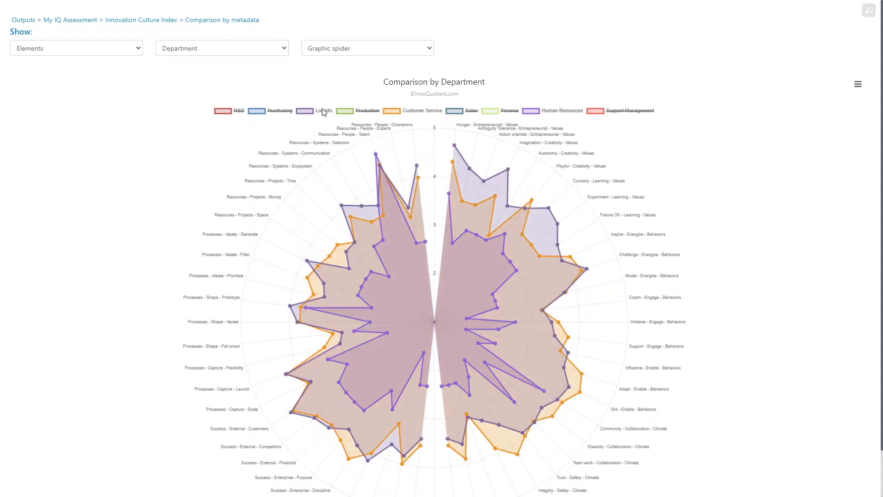
left_click(324, 112)
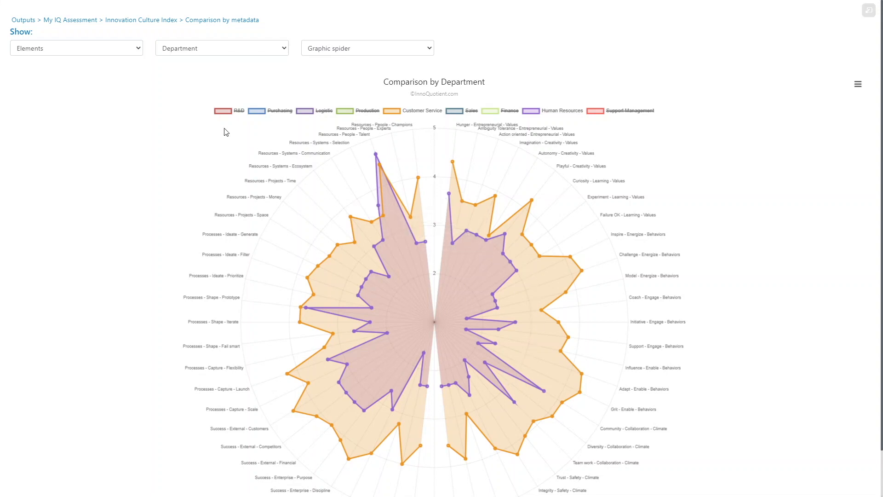
left_click(240, 111)
left_click(558, 113)
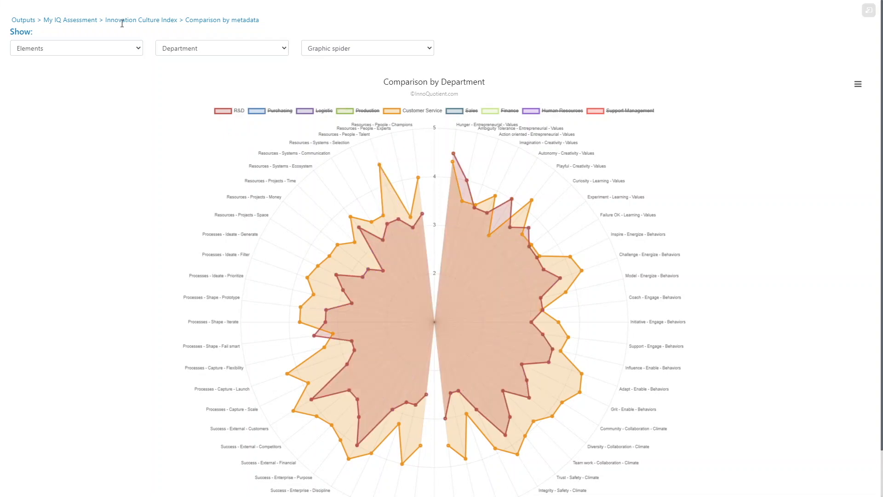
View the spider chart comparison by Age and by Education, and return it to Department
left_click(215, 57)
left_click(195, 83)
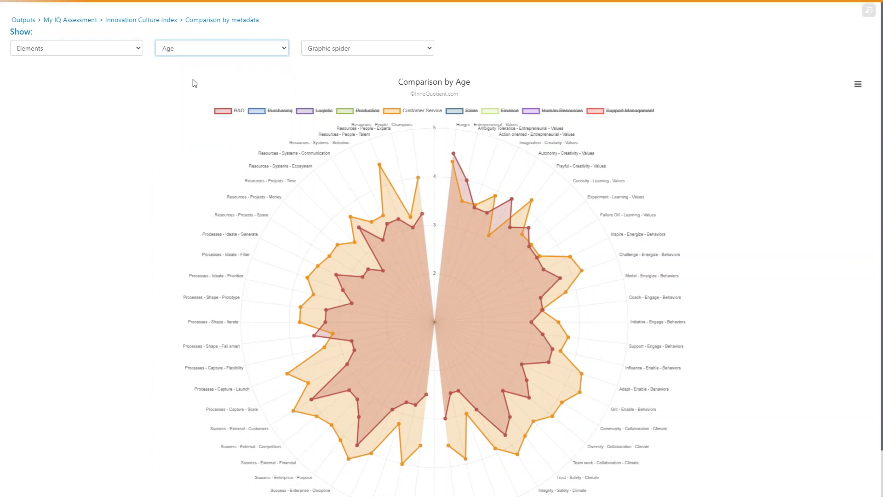
left_click(218, 55)
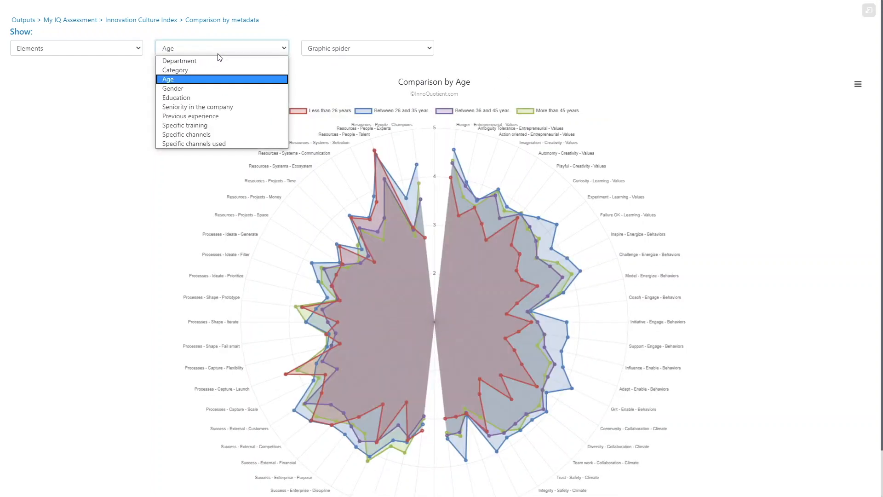
left_click(222, 97)
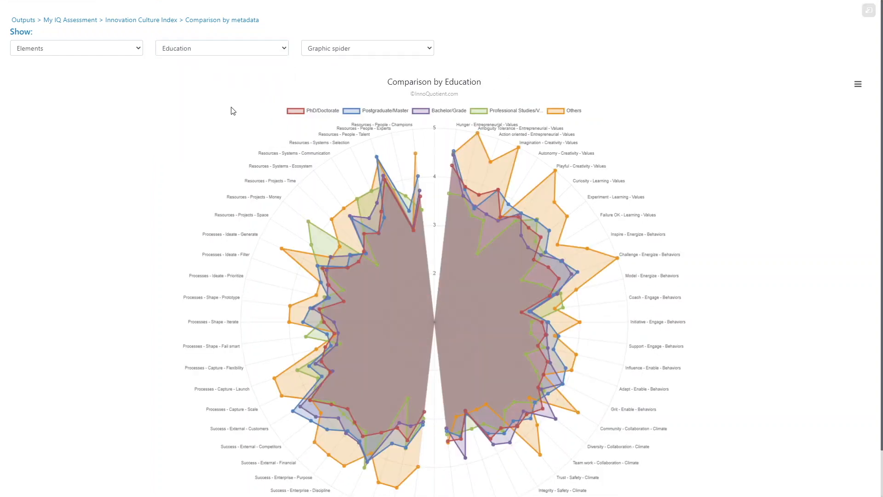
left_click(273, 51)
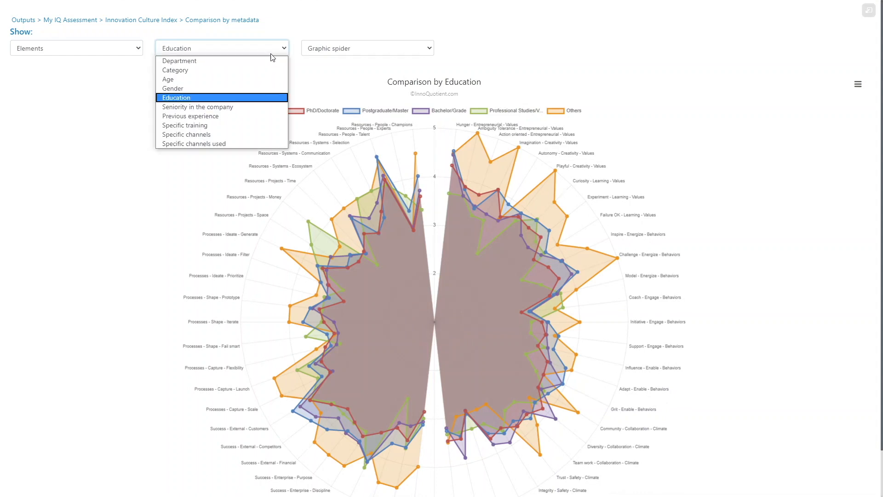
left_click(270, 59)
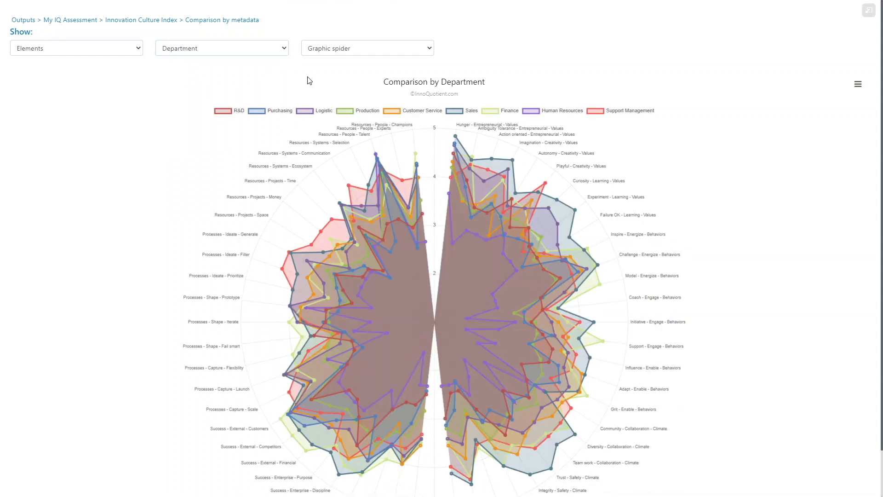
Switch to Graphic bars and hide R&D, Purchasing, Customer Service, Sales, Finance, Human Resources and Support Management, leaving Logistic and Production
left_click(372, 47)
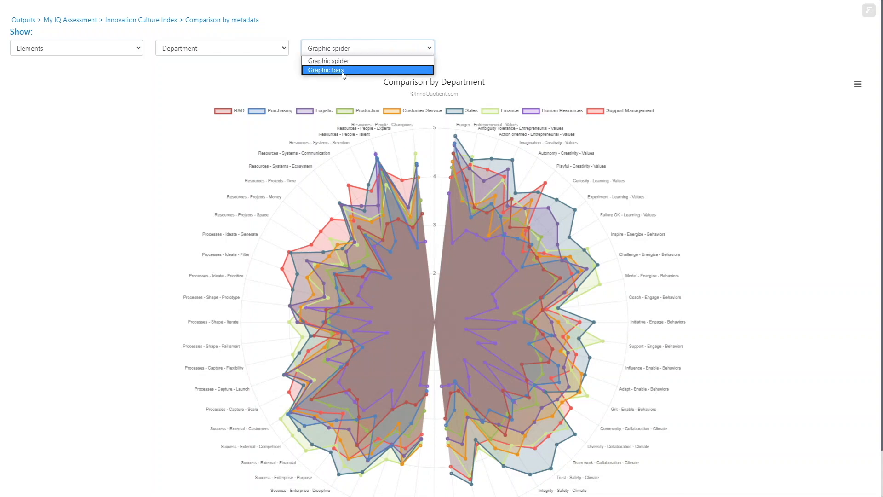
left_click(343, 70)
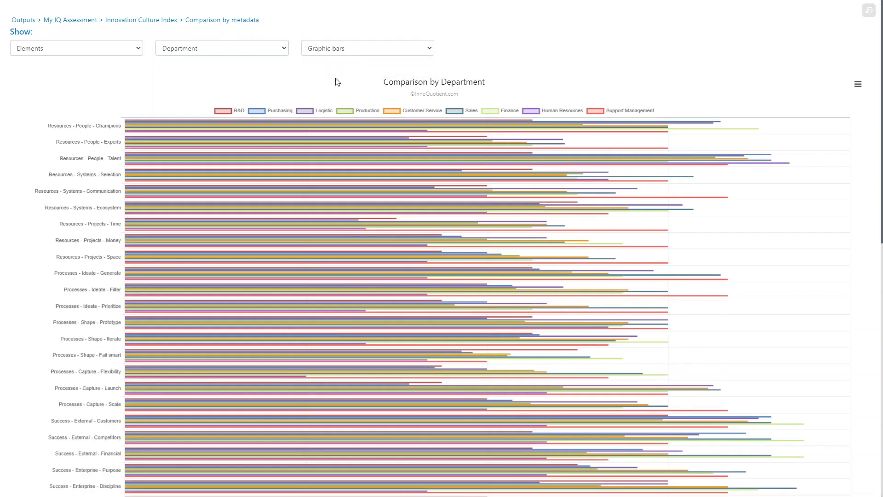
left_click(237, 111)
left_click(279, 111)
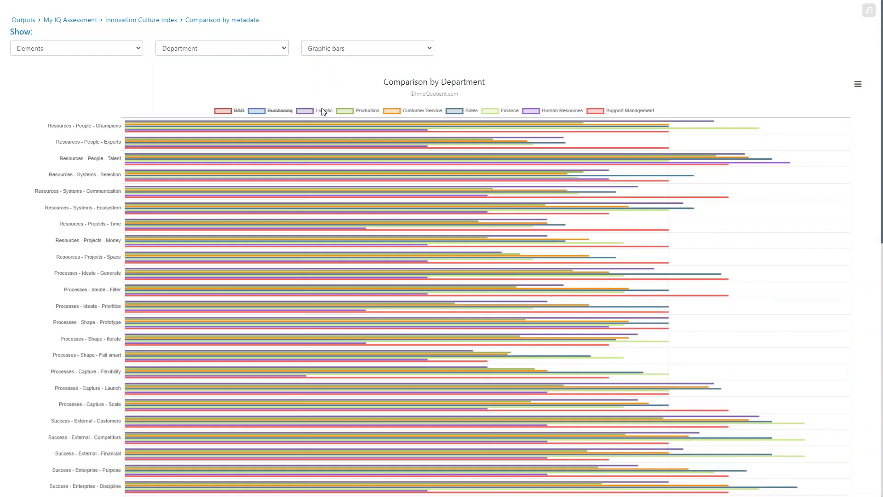
left_click(421, 111)
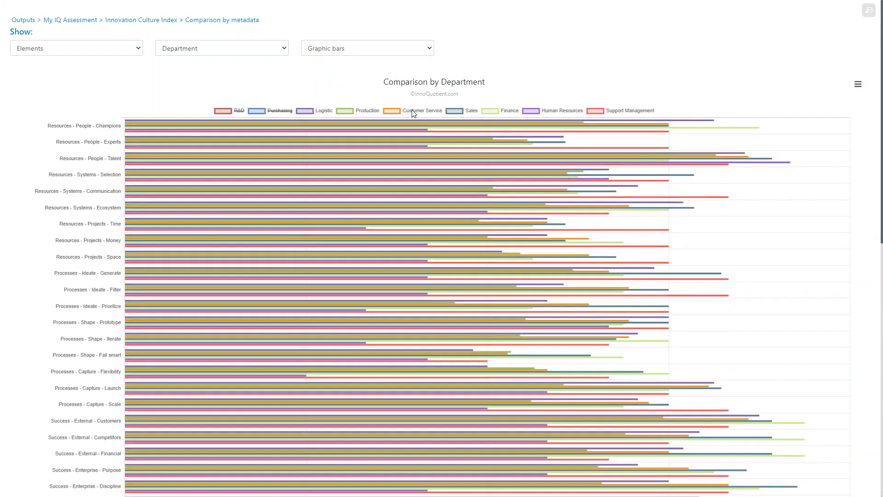
left_click(479, 112)
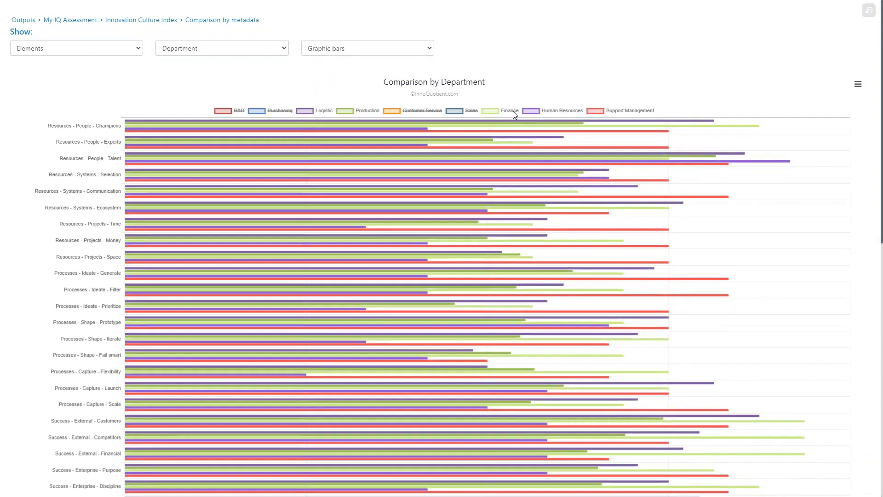
left_click(511, 112)
left_click(621, 112)
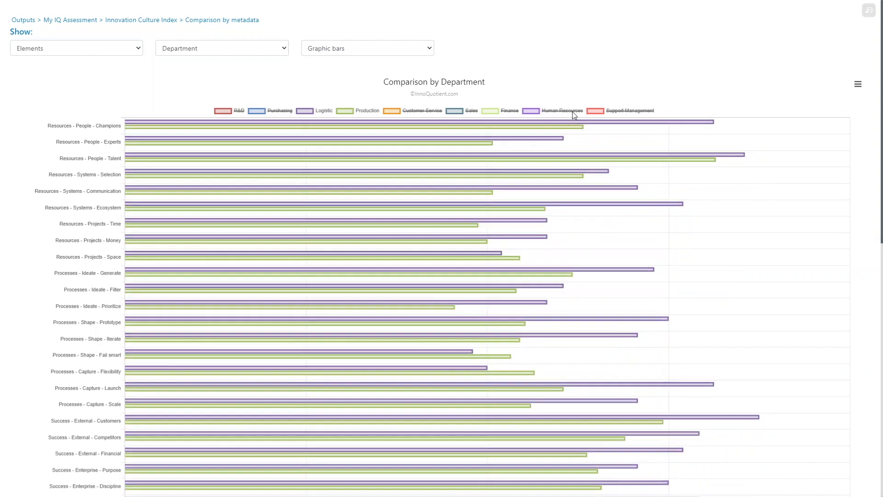
left_click(572, 111)
Check the image download options for the department bar chart, and close them
left_click(856, 88)
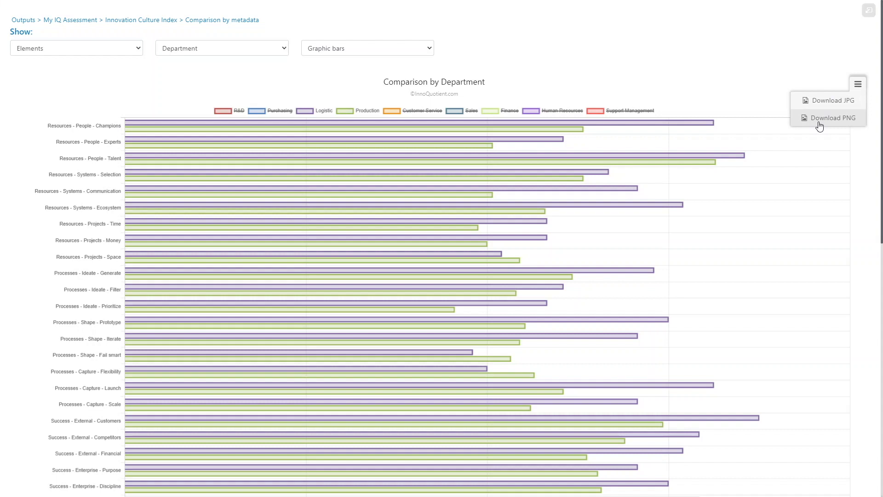
left_click(864, 83)
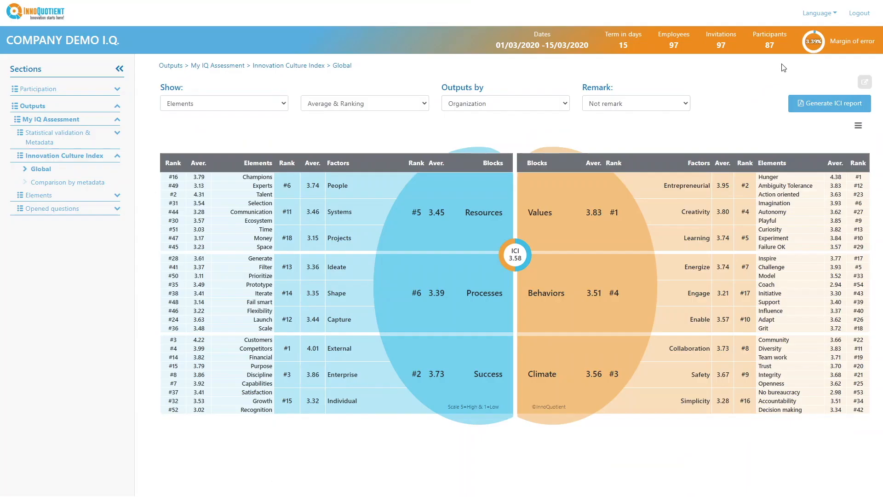